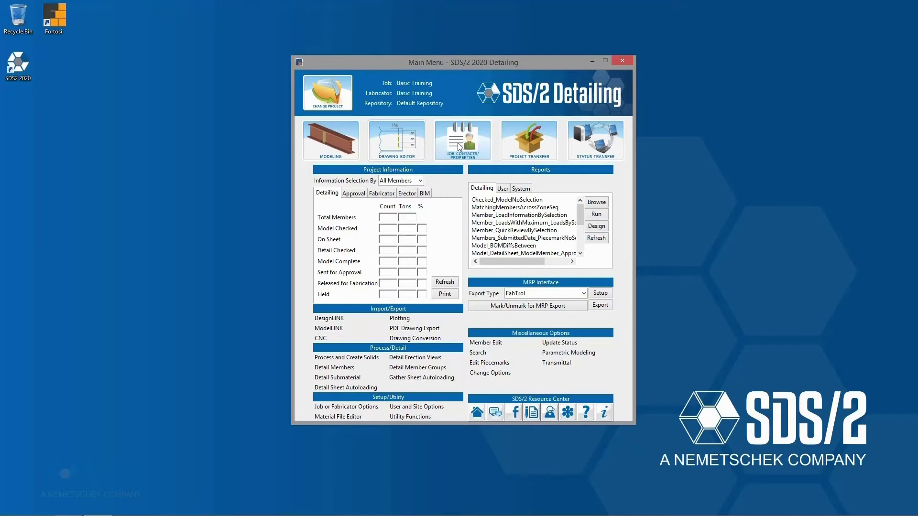
Step: Activate the SDS2Architect and SDS2Contractor job plugins in the job setup's custom properties and apply the change
left_click(352, 406)
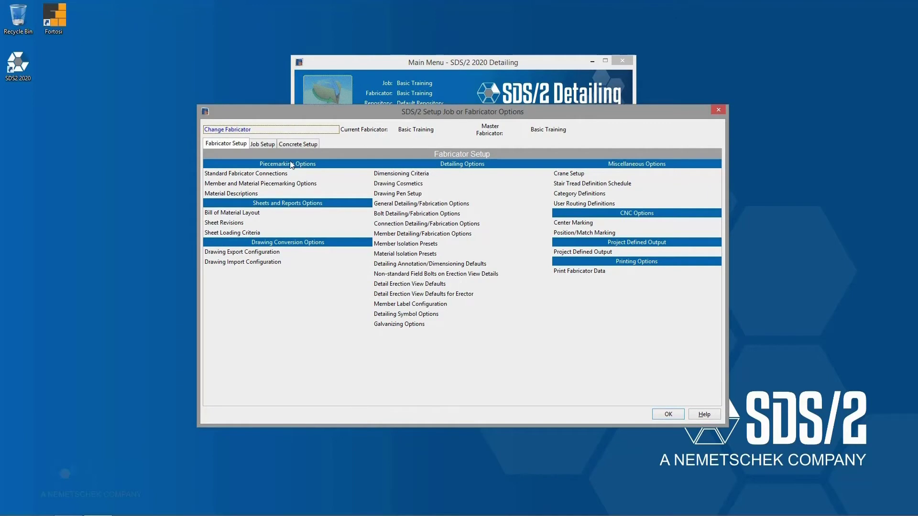
left_click(268, 144)
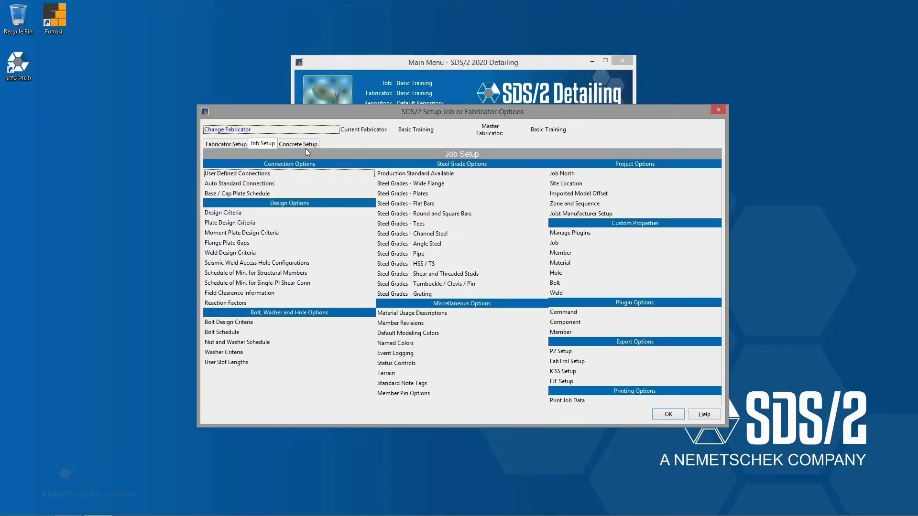
left_click(576, 234)
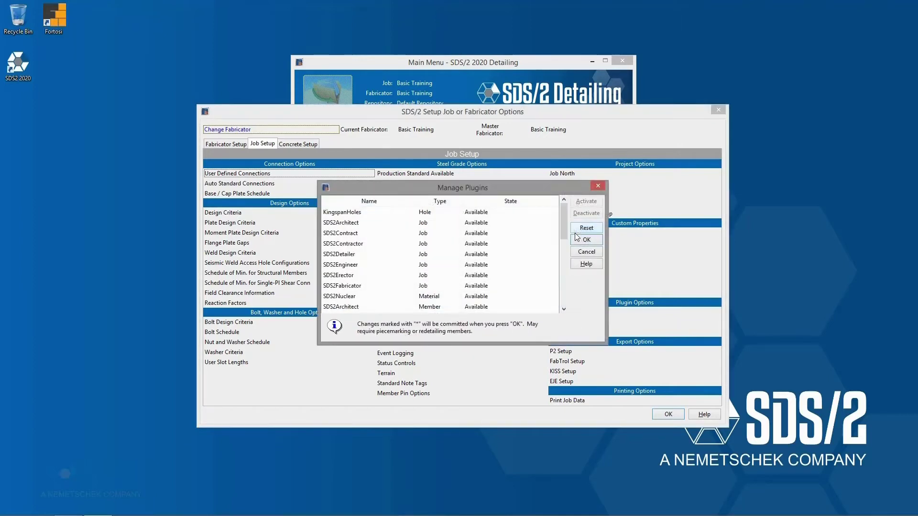
left_click(422, 224)
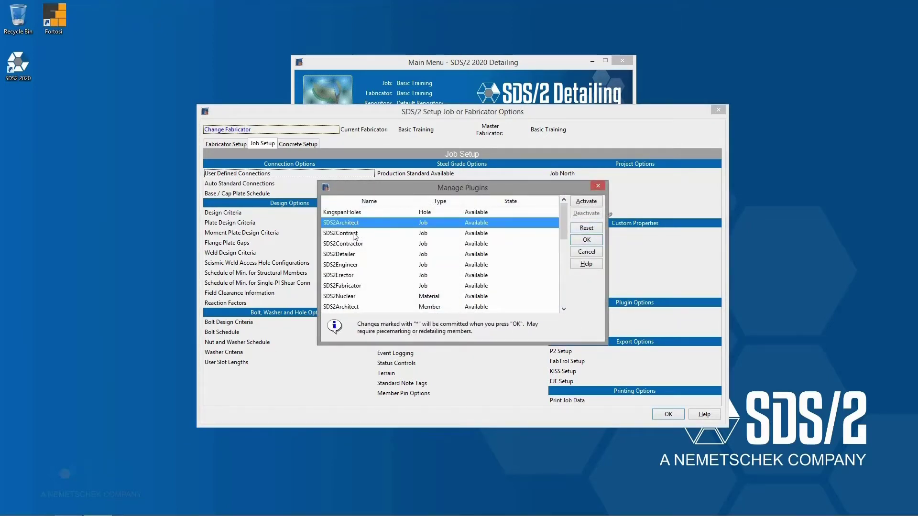
left_click(586, 202)
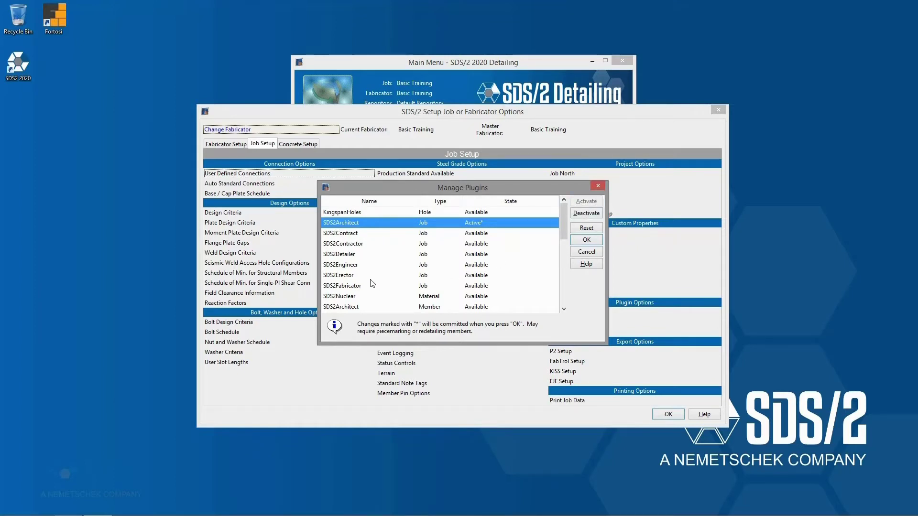
left_click(355, 245)
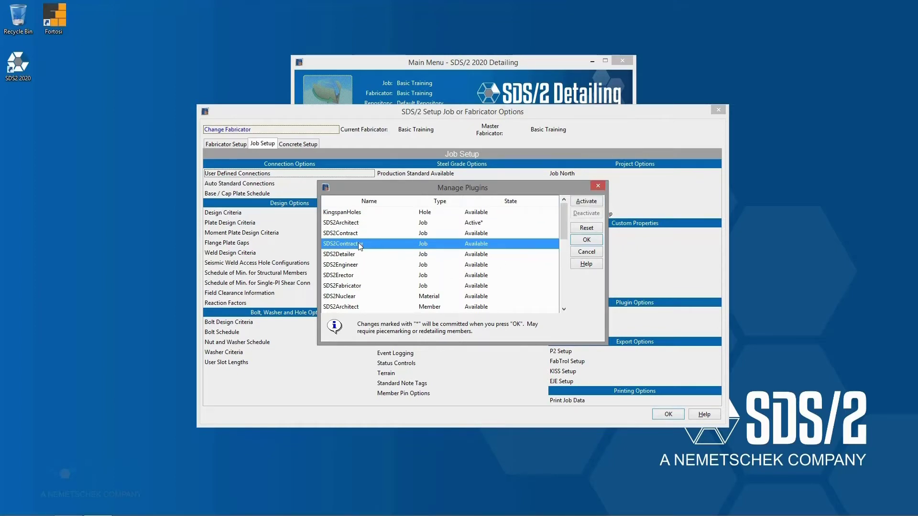
left_click(586, 202)
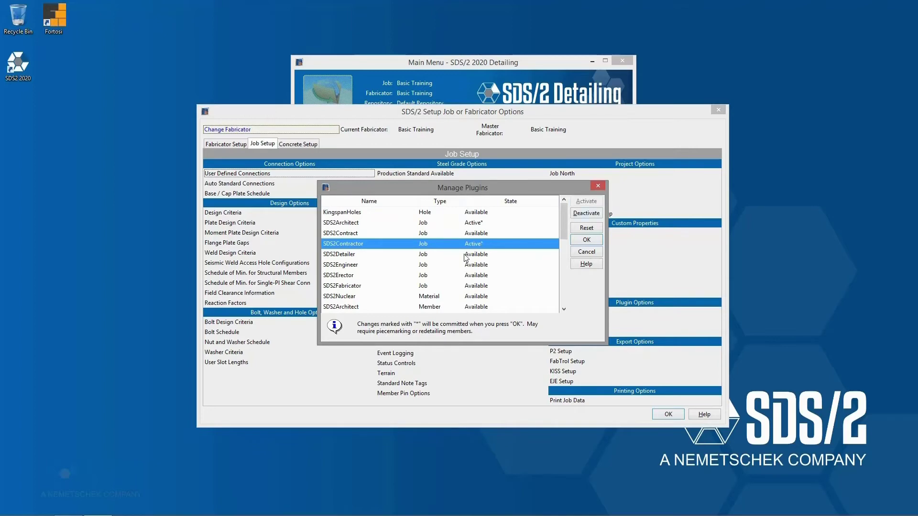
left_click(595, 243)
left_click(723, 110)
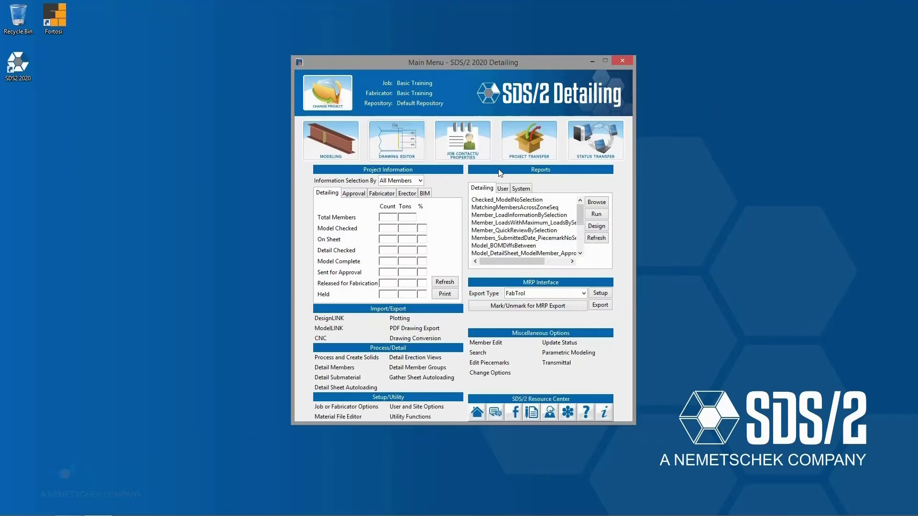
Step: Examine the Architect and Contractor contact sections in the job's contacts and properties, including the log and notes
left_click(465, 137)
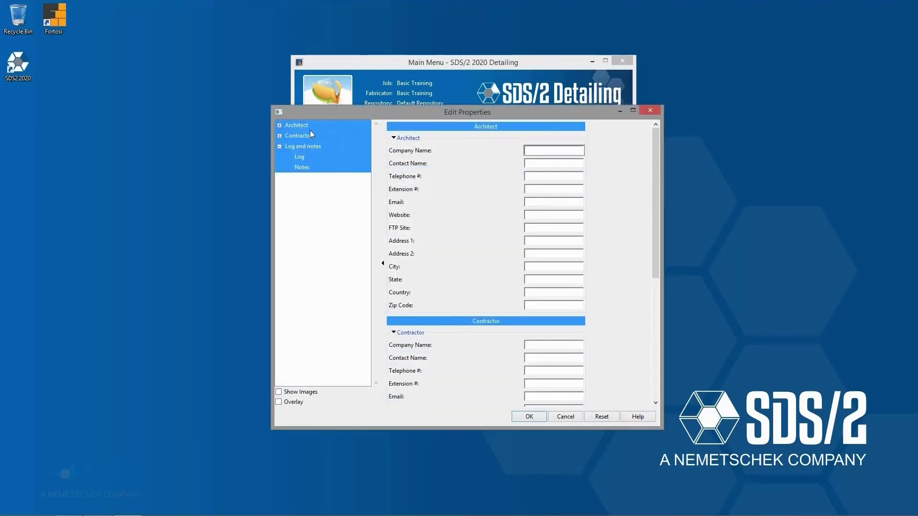
left_click(280, 135)
left_click(279, 126)
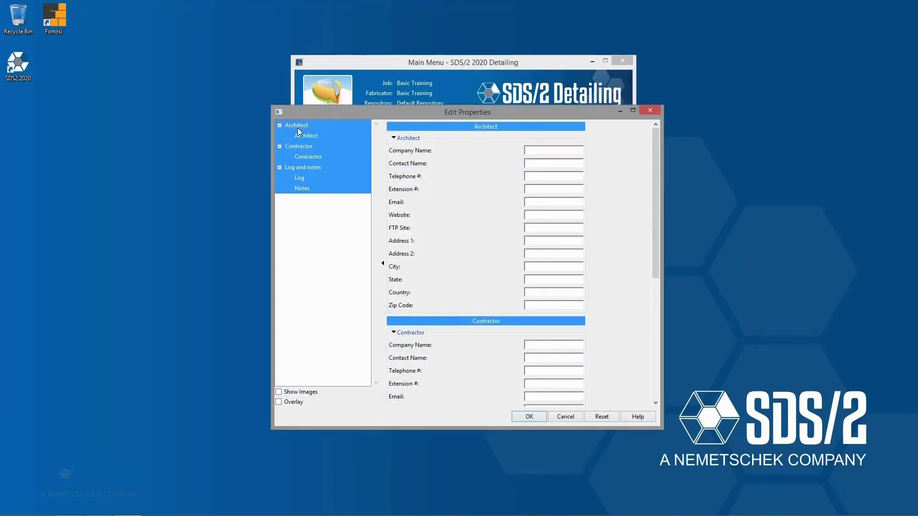
left_click(408, 139)
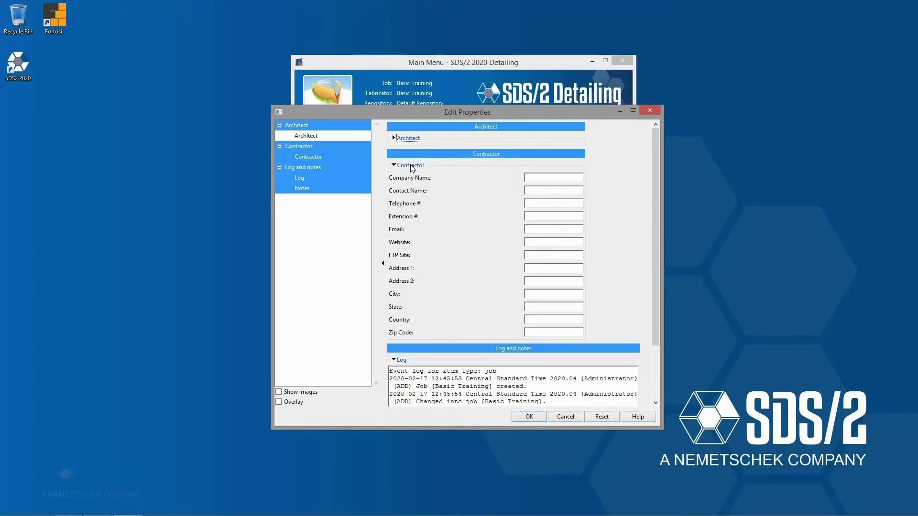
left_click(415, 167)
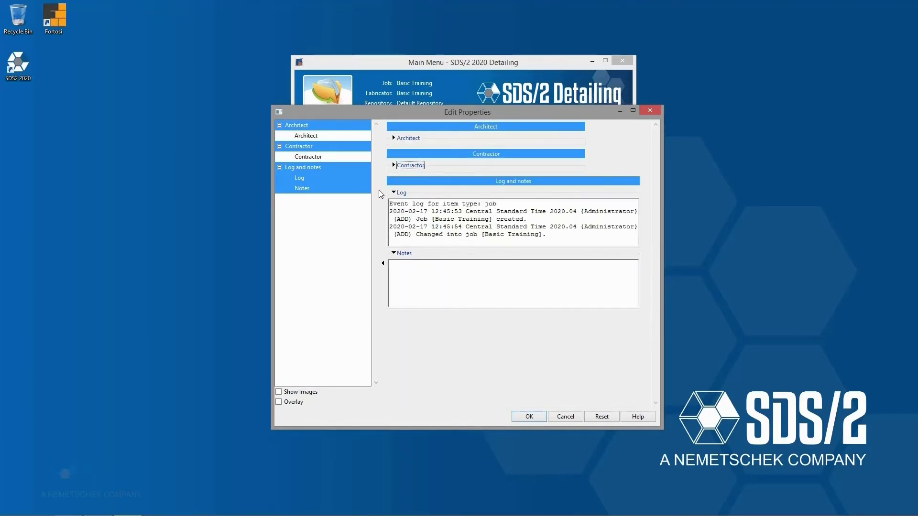
left_click(411, 166)
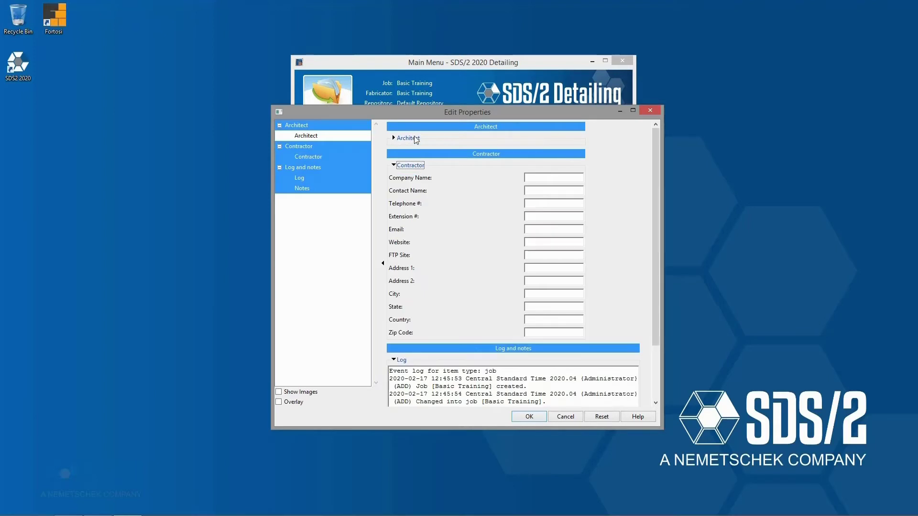
left_click(408, 139)
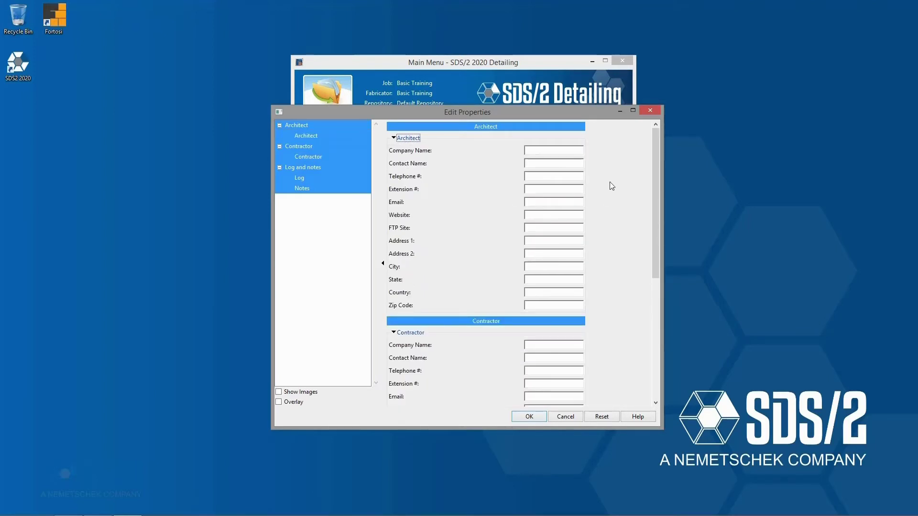
left_click(658, 112)
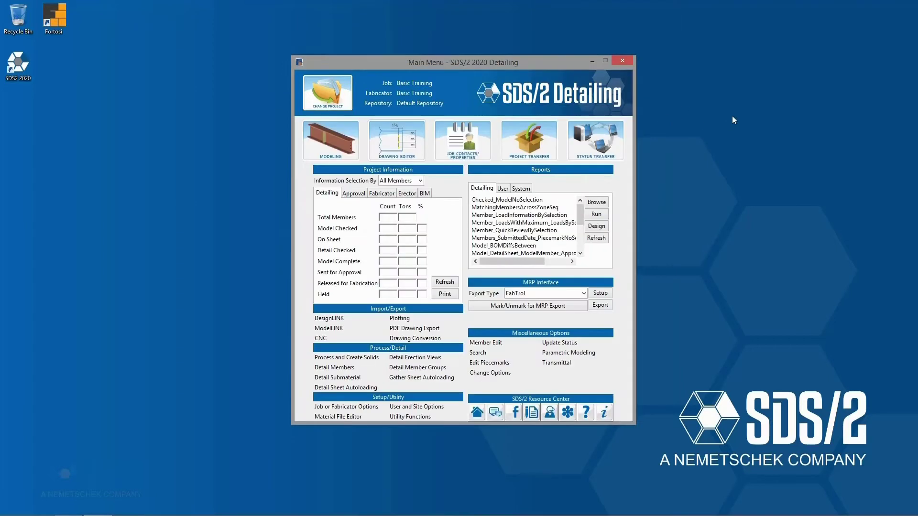
Step: Examine the project packing directory, packed file name, packed job name and extraction methods in the job transfer settings, without packing
left_click(528, 134)
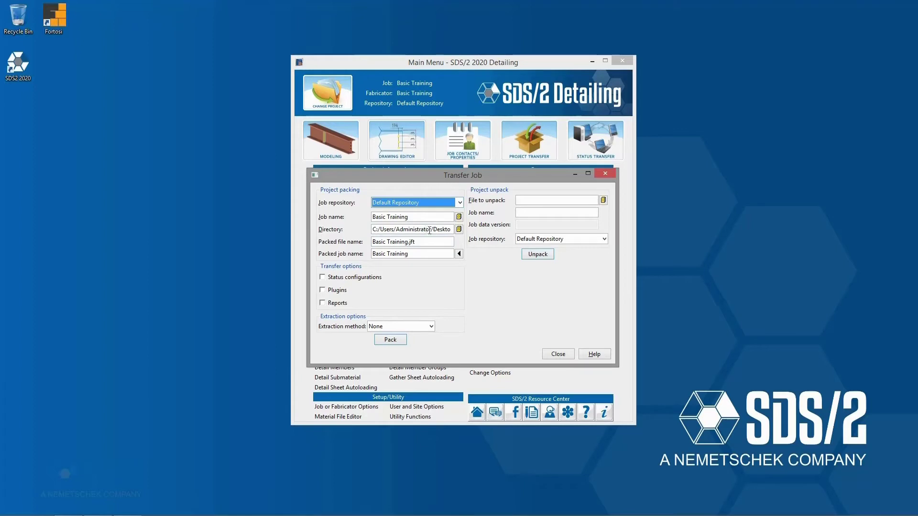
left_click(459, 229)
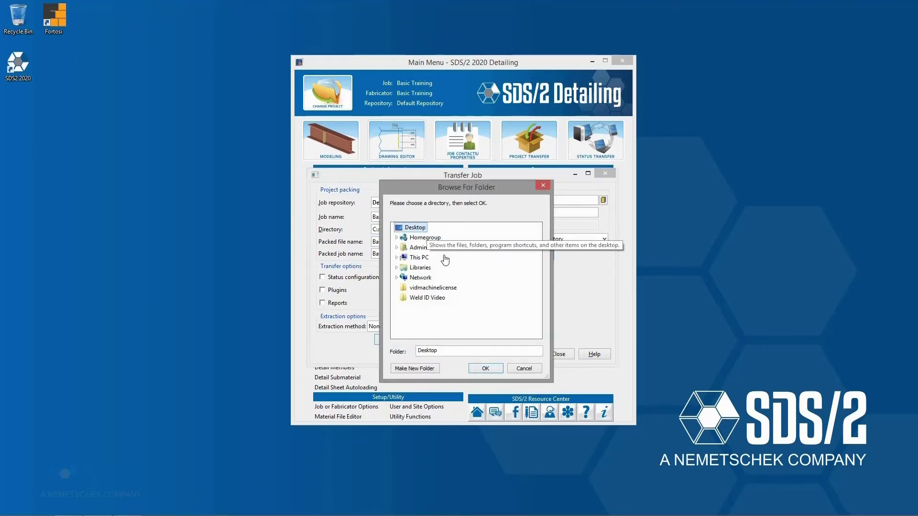
left_click(485, 370)
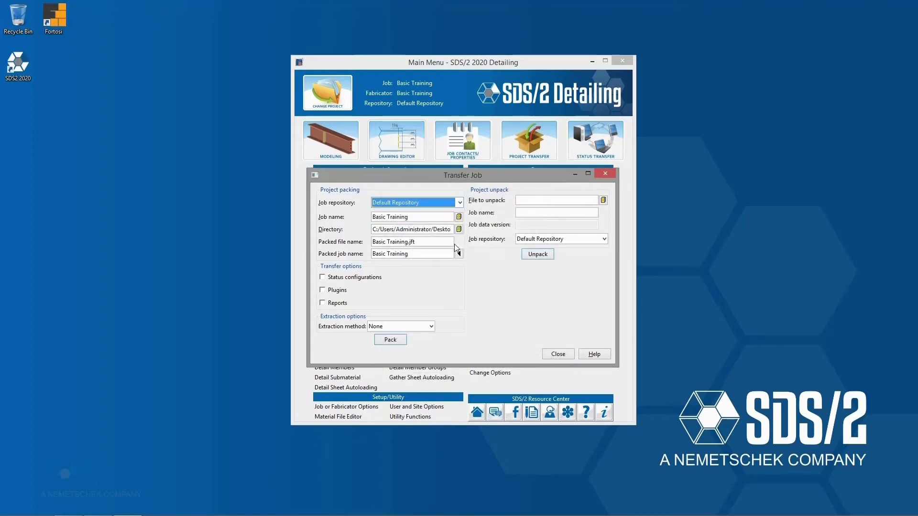
left_click(415, 254)
left_click(406, 256)
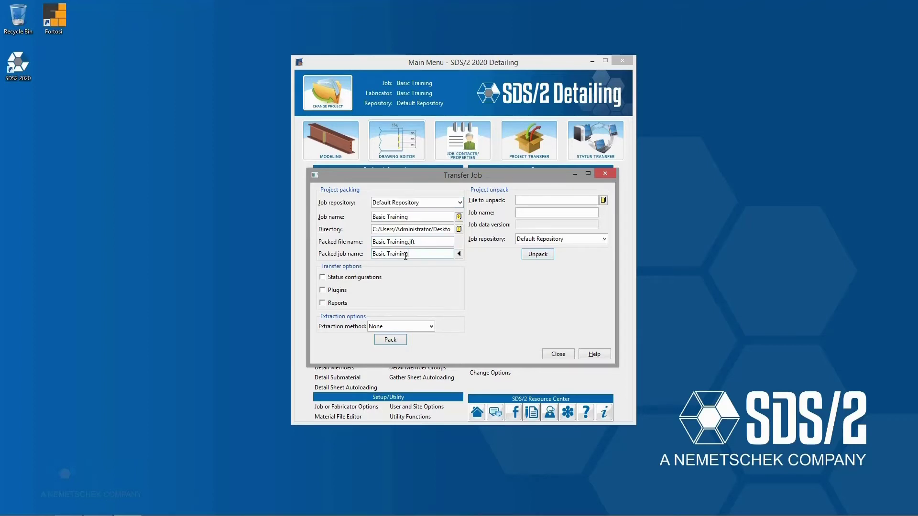
left_click(411, 243)
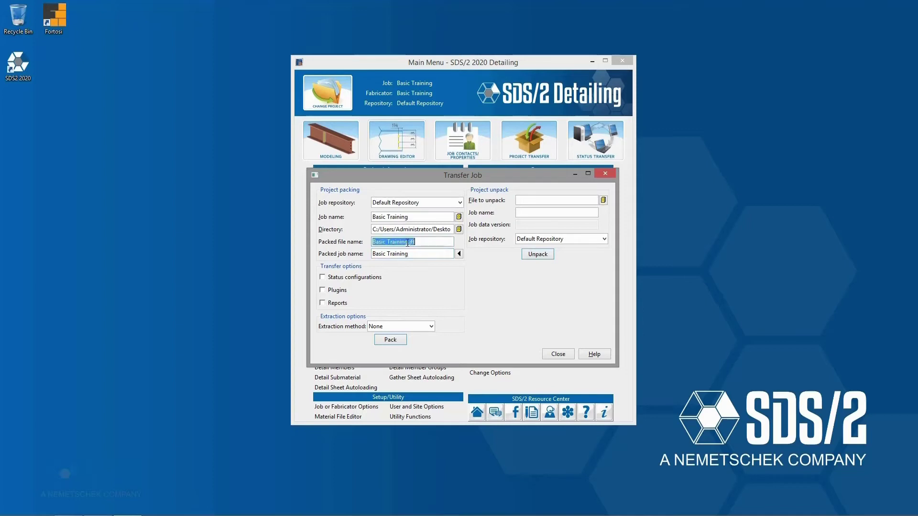
left_click(411, 243)
left_click(390, 327)
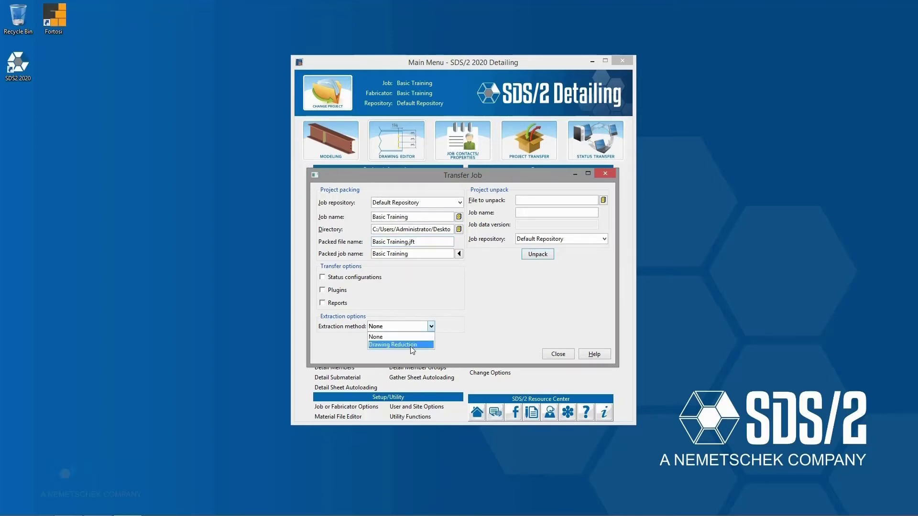
left_click(493, 340)
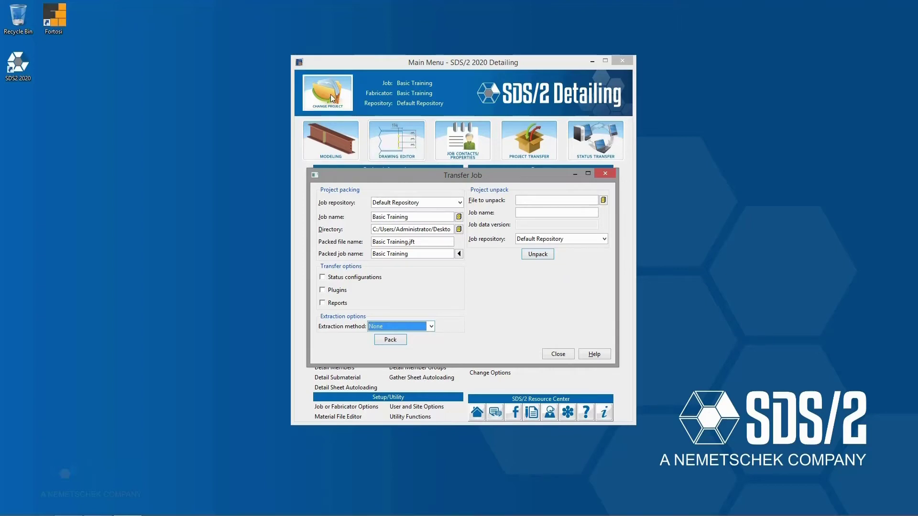
left_click(608, 174)
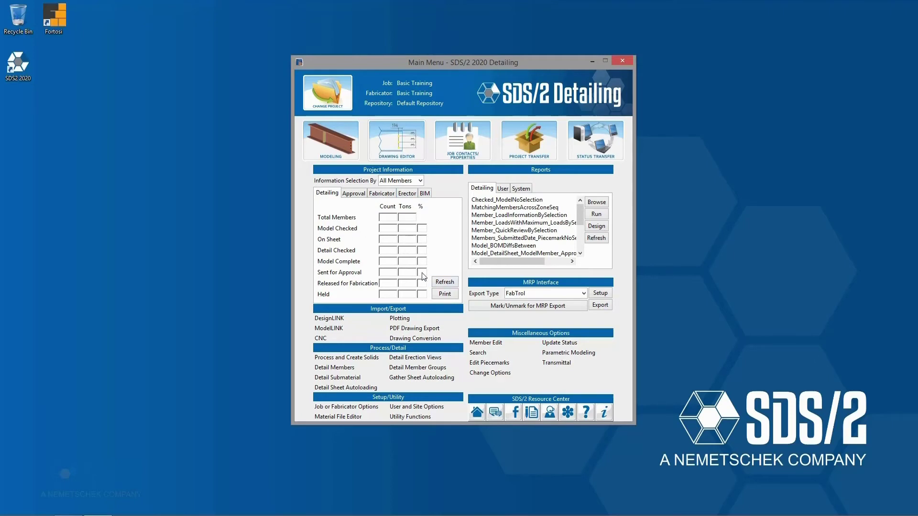
Step: Refresh the project's member statistics, filter them by sequence 1, and return the selection to all members
left_click(445, 282)
left_click(415, 182)
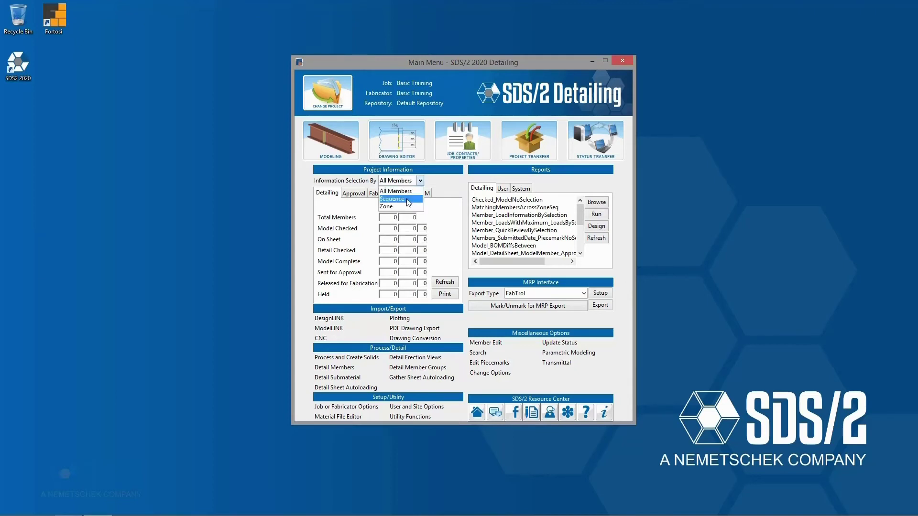
left_click(407, 199)
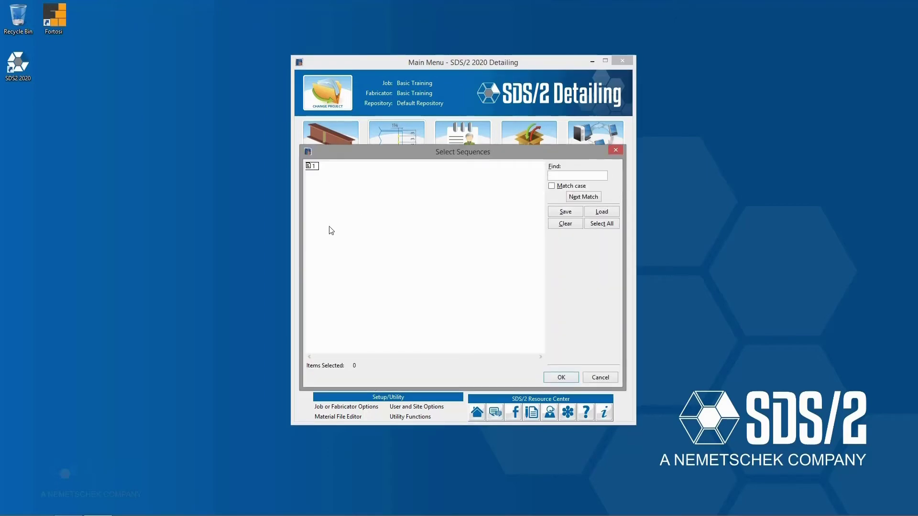
double_click(312, 166)
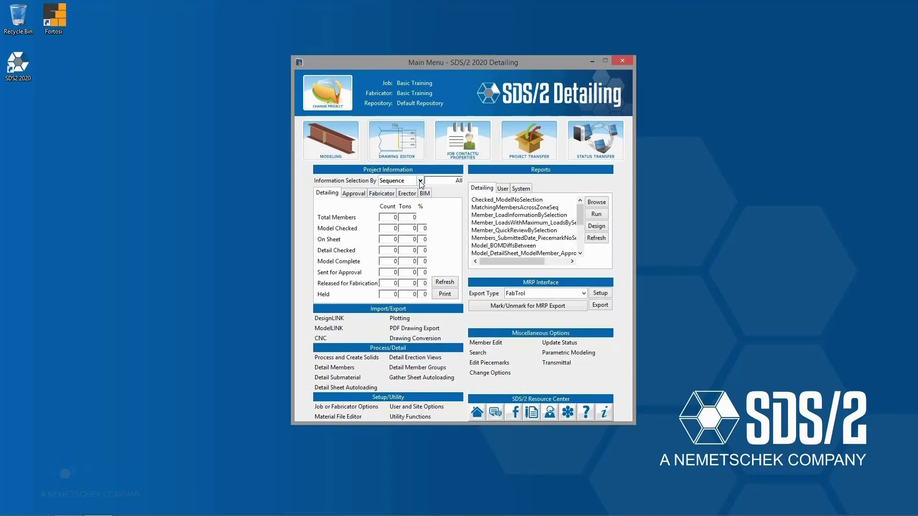
scroll(421, 183, "up", 1)
Step: Review the project information for Approval, Fabricator, Erector and BIM, and return to the Detailing statistics
left_click(354, 194)
left_click(383, 193)
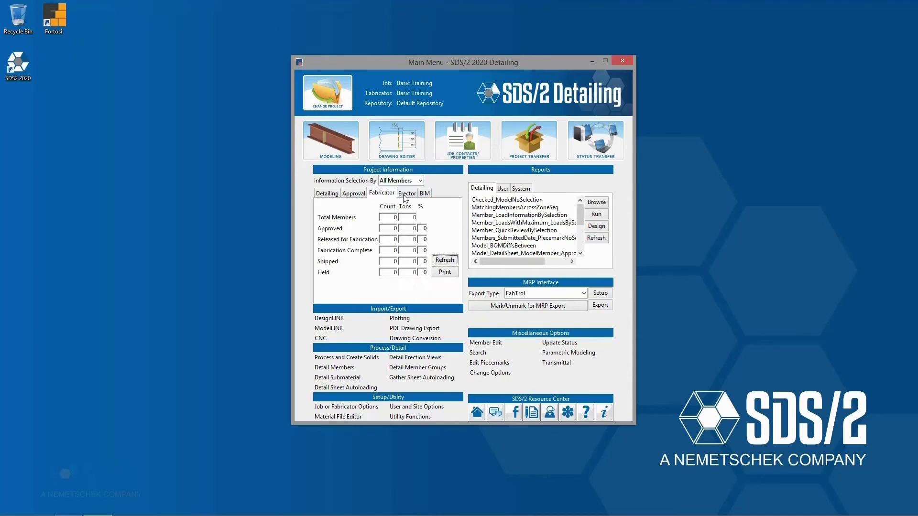
left_click(406, 194)
left_click(425, 194)
left_click(408, 193)
left_click(381, 193)
left_click(354, 193)
left_click(327, 194)
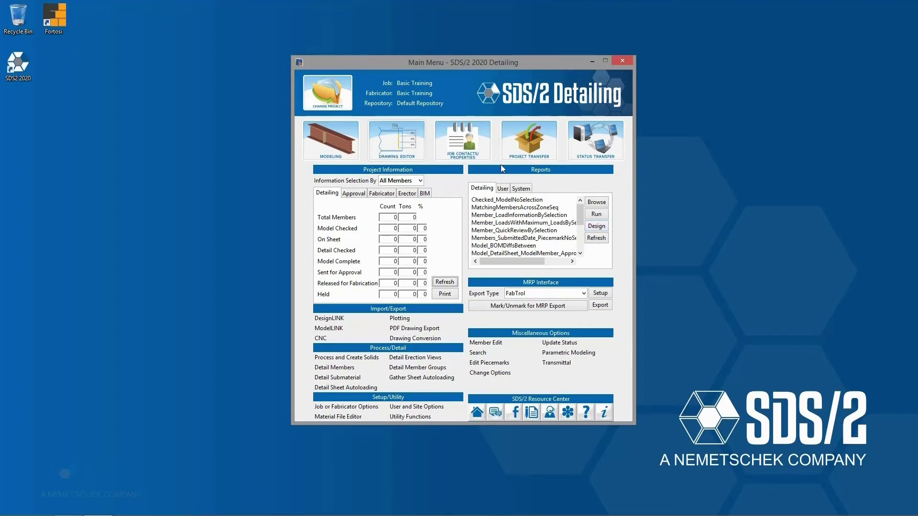
Step: Browse the system reports and run the BillReportOfDetails report from the user reports
left_click(522, 188)
scroll(526, 216, "down", 10)
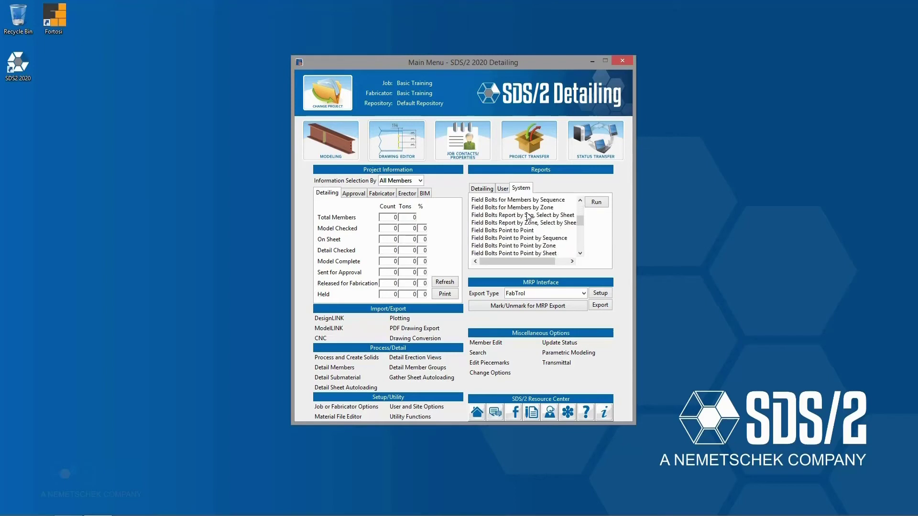
scroll(528, 216, "up", 10)
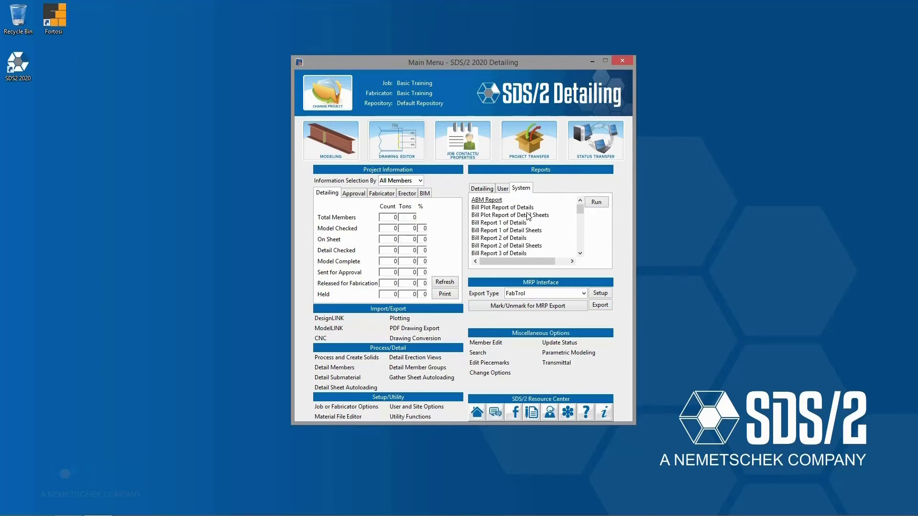
left_click(503, 189)
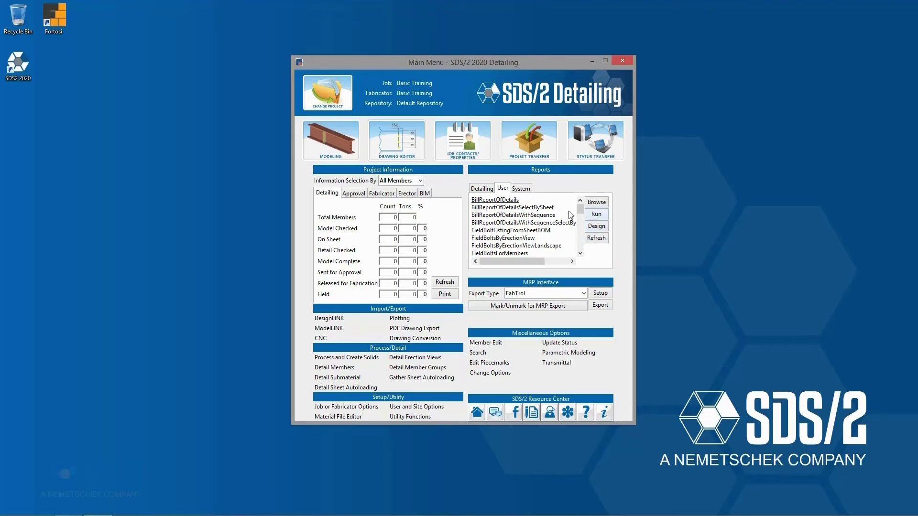
left_click(507, 200)
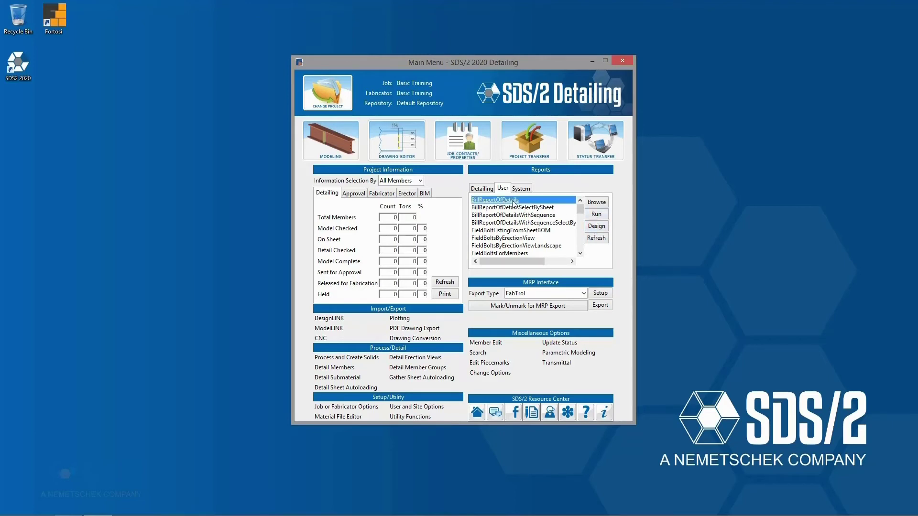
left_click(603, 216)
Step: Examine the export types available for the MRP interface, keeping FabTrol
left_click(583, 294)
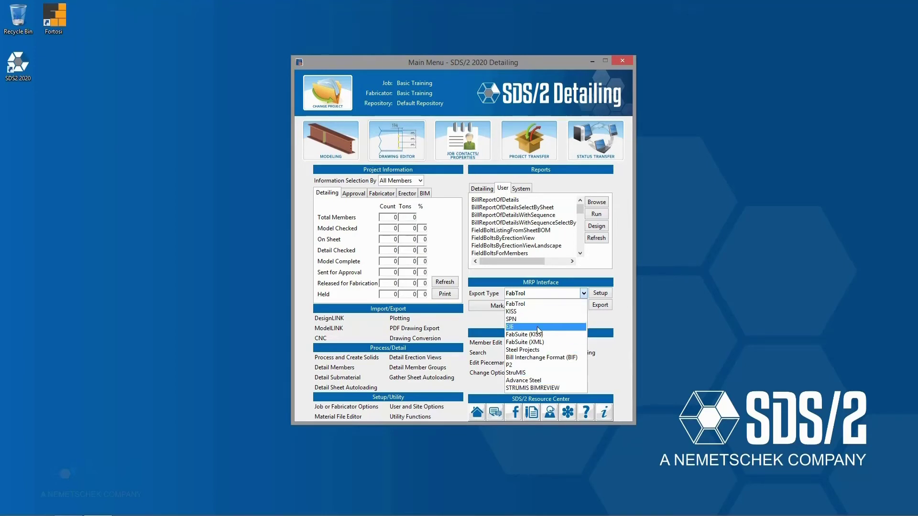
left_click(624, 290)
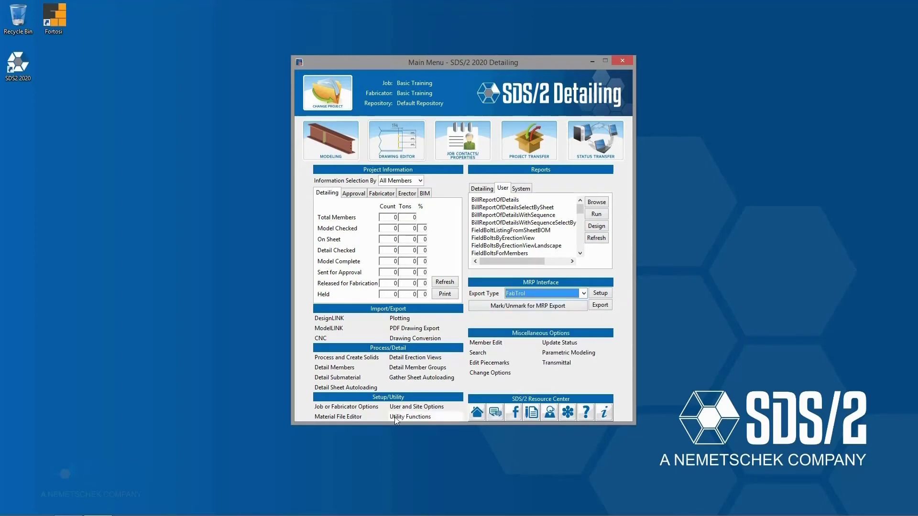
Step: Review the Fabricator Setup, Job Setup and Concrete Setup categories in the job or fabricator options, and close them
left_click(337, 407)
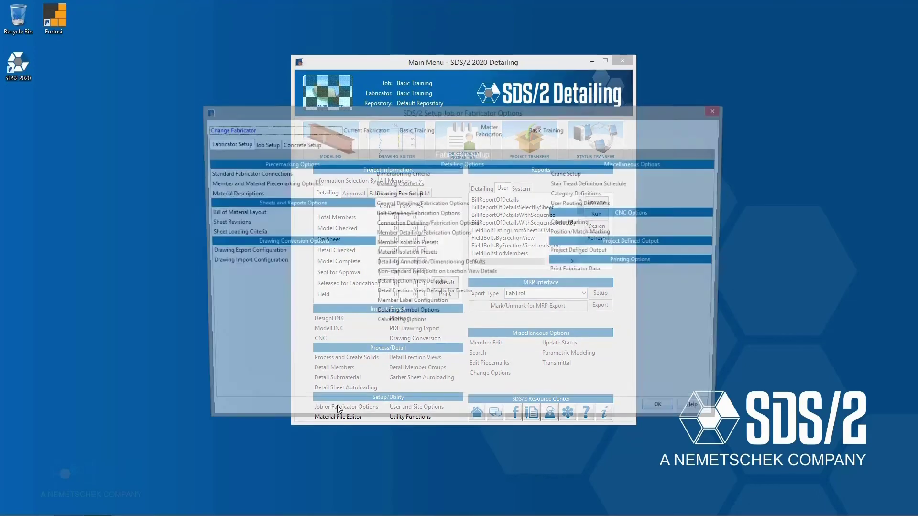
left_click(235, 145)
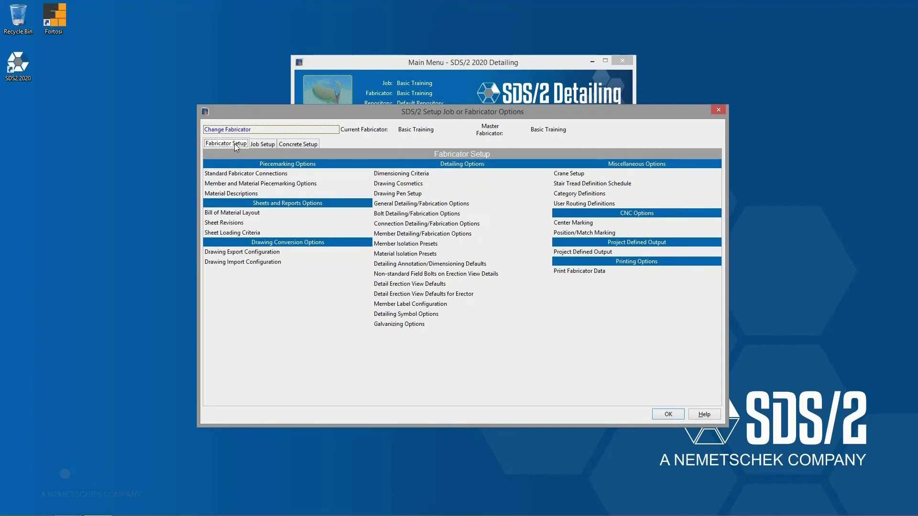
left_click(261, 145)
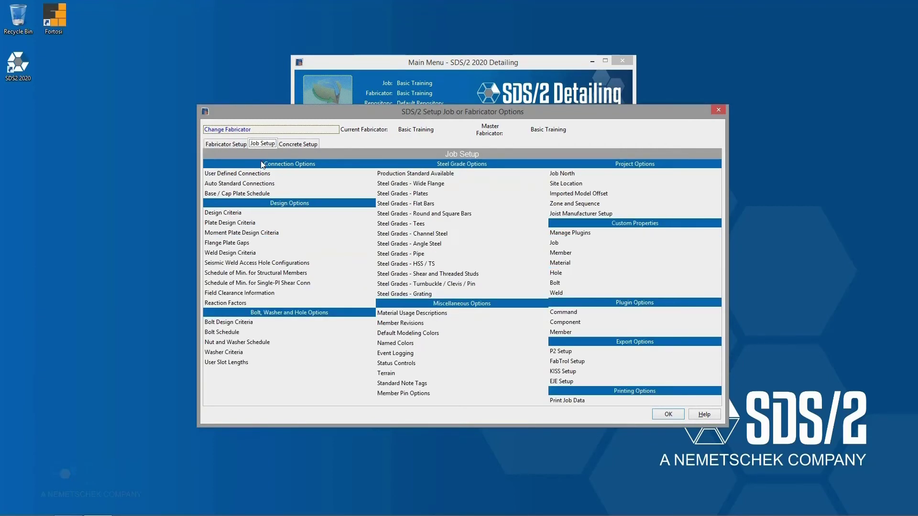
left_click(295, 145)
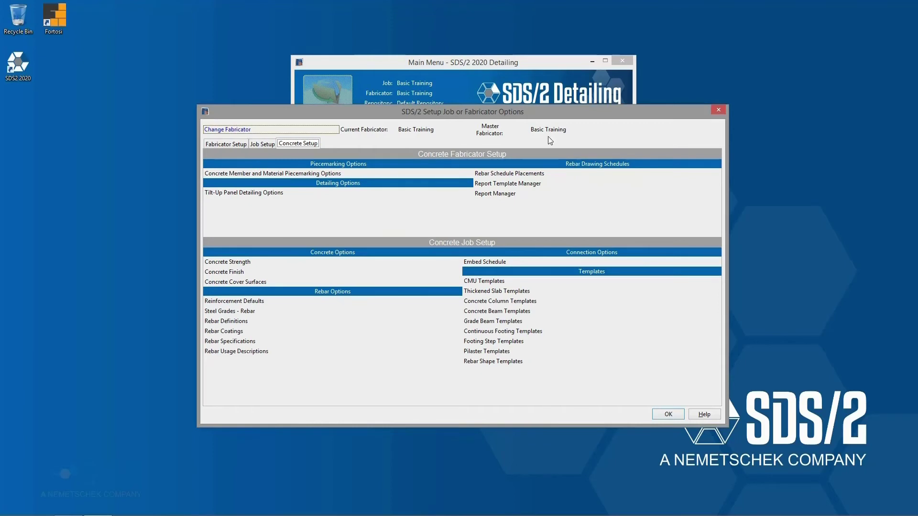
left_click(718, 110)
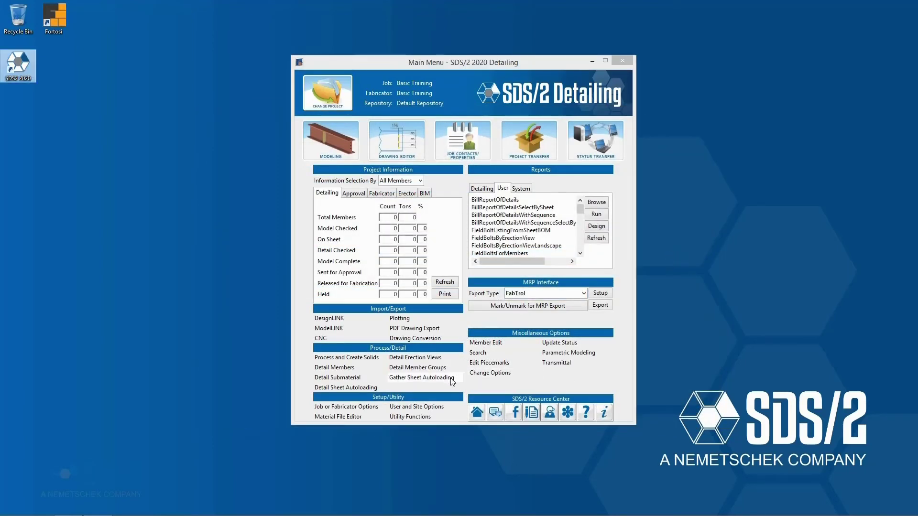
Step: Look over the utility functions, including the fabricator selection for renaming project items with Basic Training (Master) selected, and leave without renaming
left_click(421, 416)
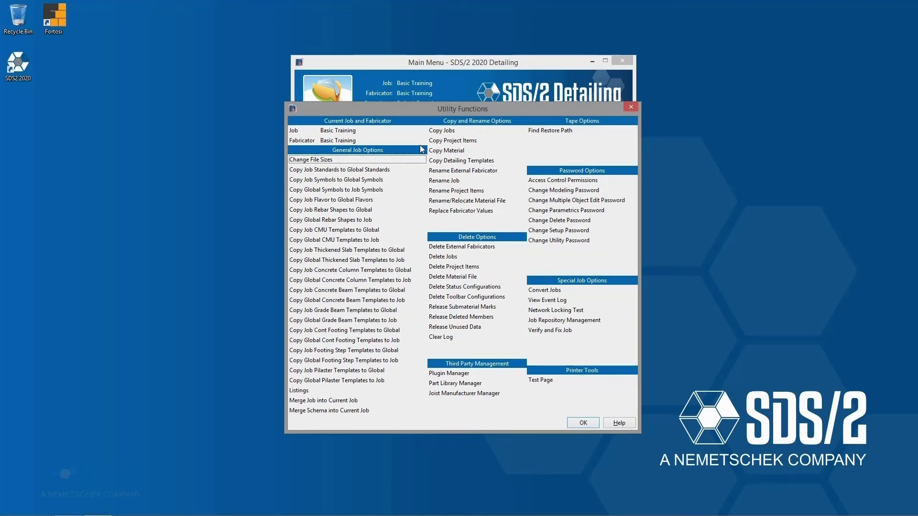
left_click(482, 190)
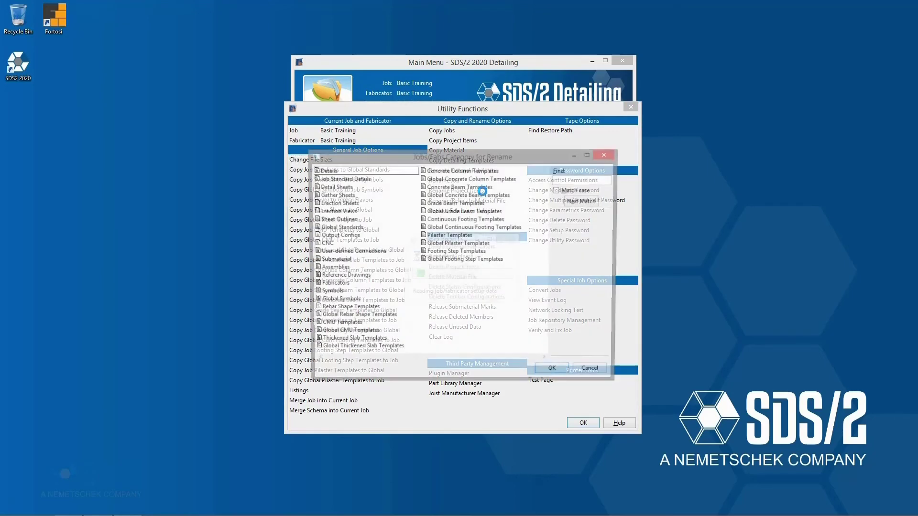
left_click(334, 284)
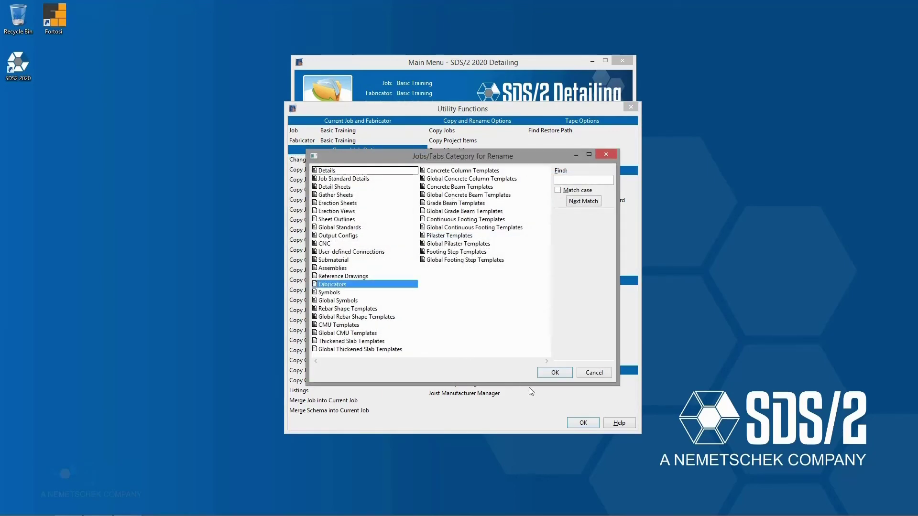
left_click(553, 374)
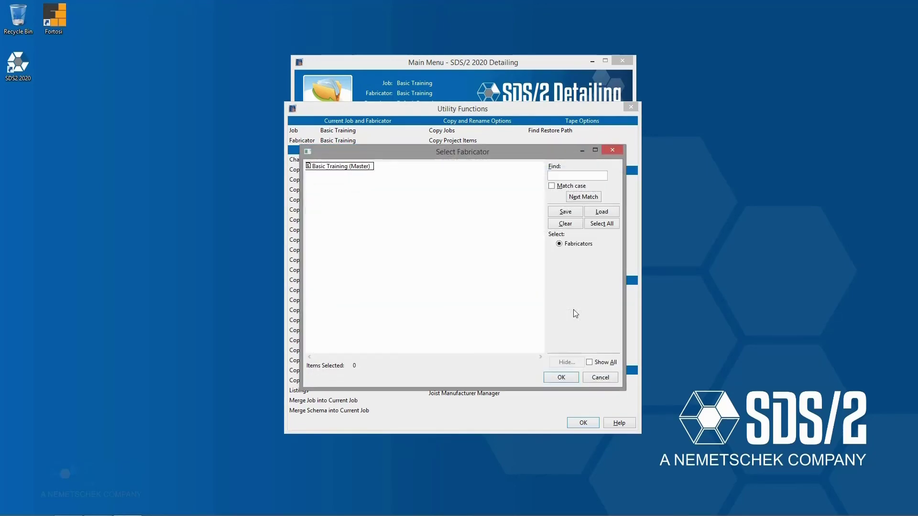
left_click(345, 171)
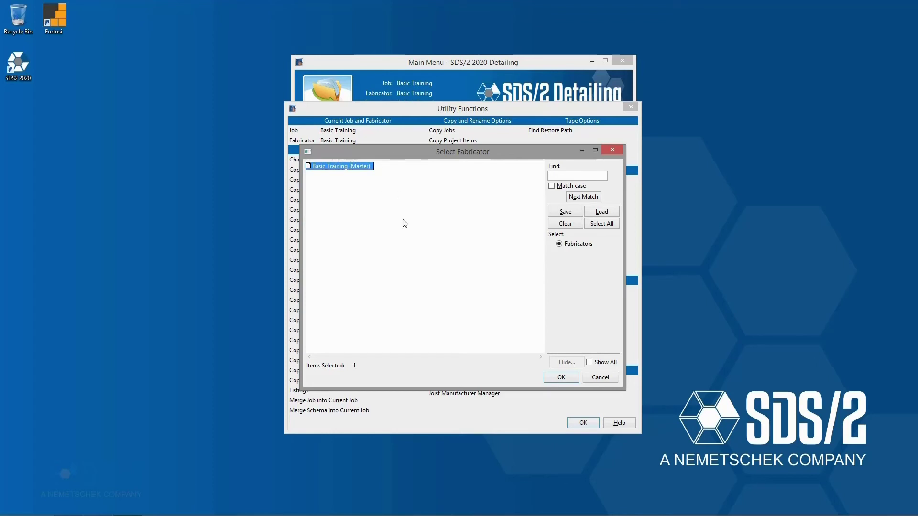
left_click(617, 151)
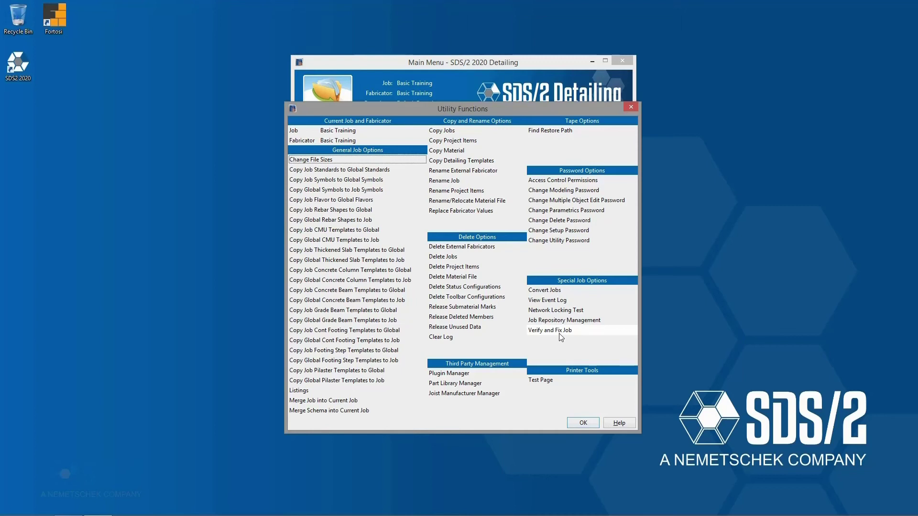
left_click(630, 108)
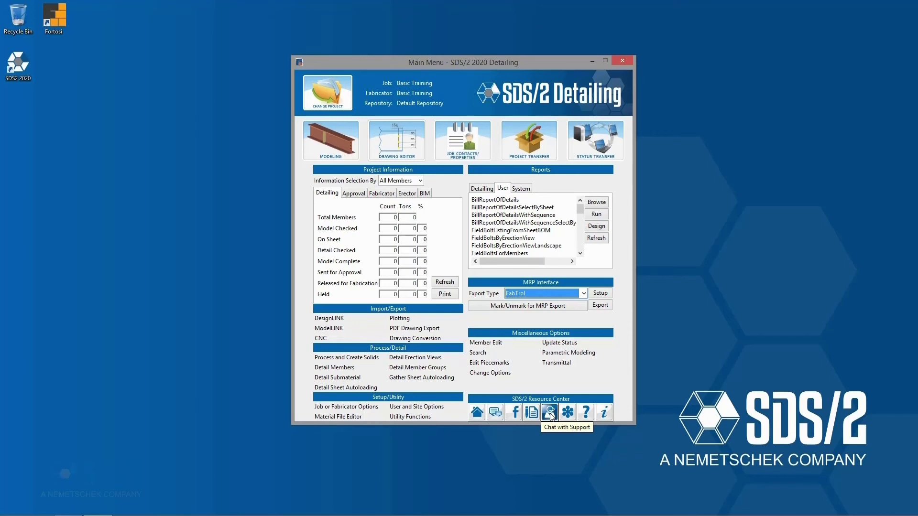
Step: Open the SDS/2 help documentation in the browser, view the index of key concepts, and return to the help start page
left_click(587, 414)
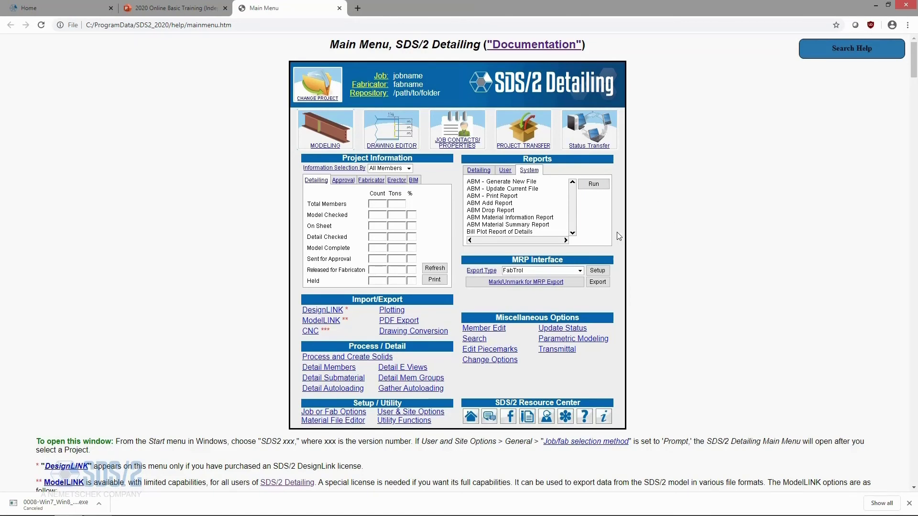
left_click(536, 44)
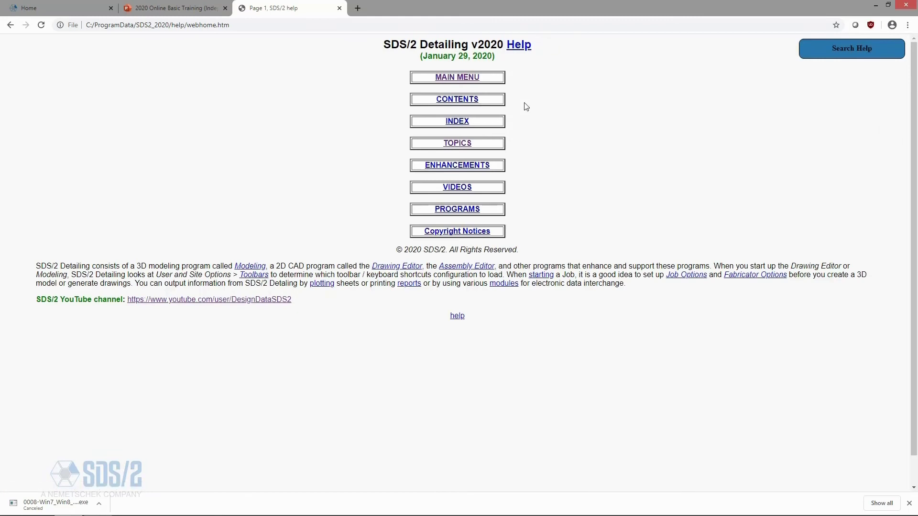
left_click(457, 123)
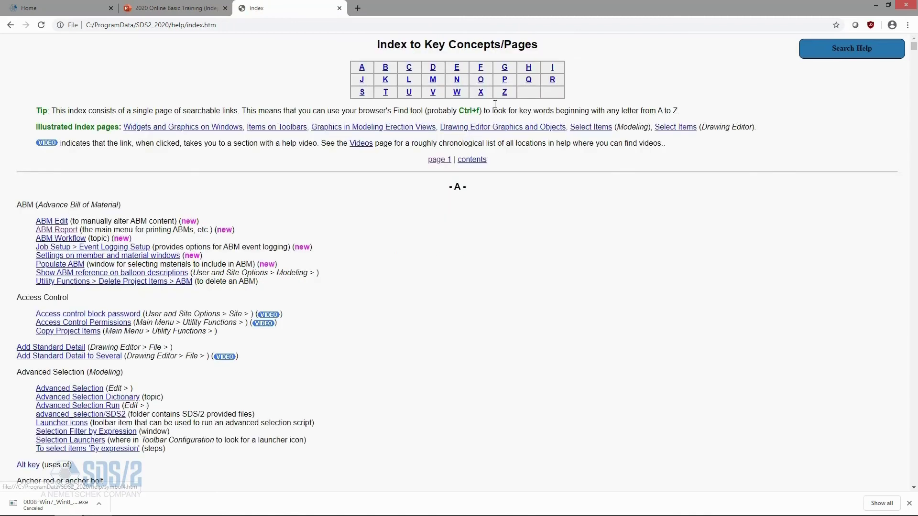
left_click(10, 25)
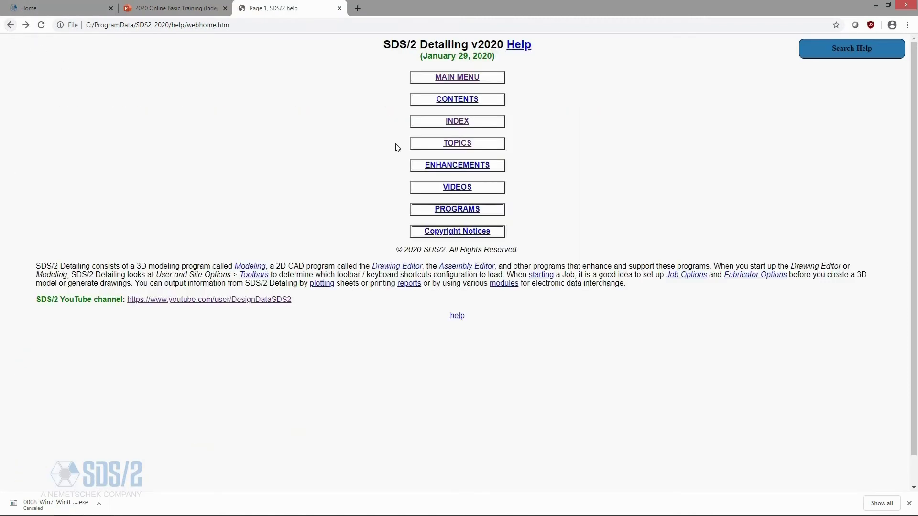
Step: Open the help topics by category and look over the sections for new users and the user interface
left_click(460, 144)
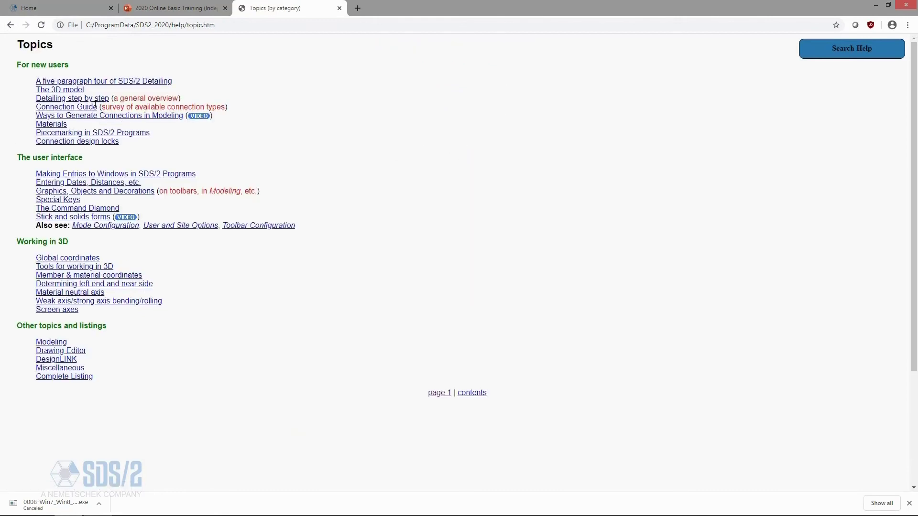
triple_click(67, 63)
left_click_drag(16, 158, 103, 164)
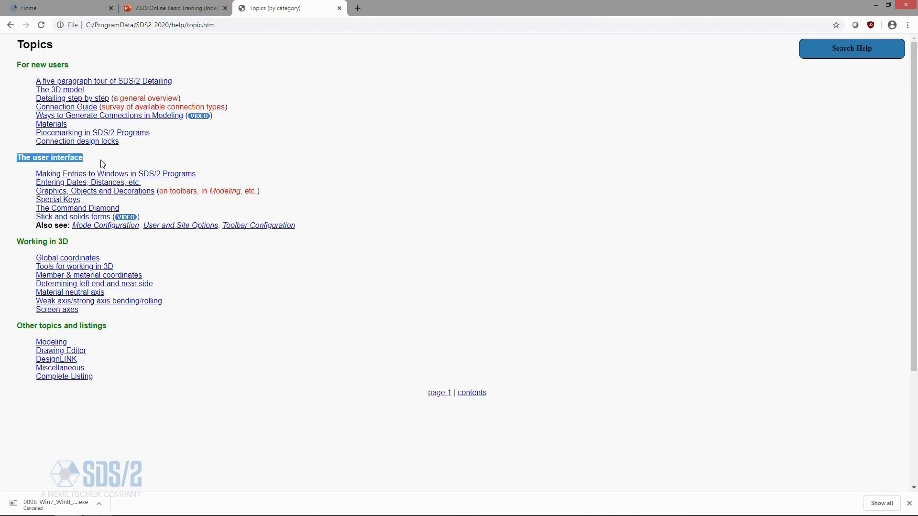
left_click(241, 146)
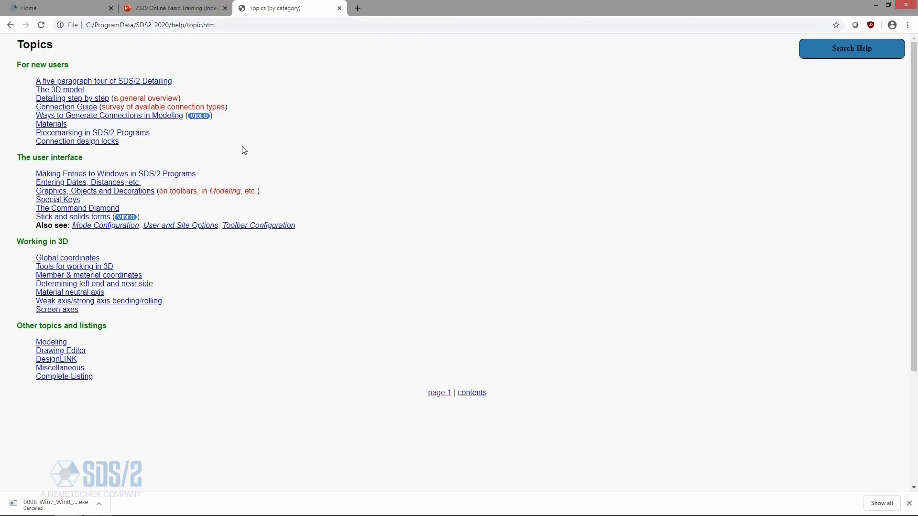
Step: Read the Beam Splices page of the Connection Guide and return to the help start page
left_click(82, 111)
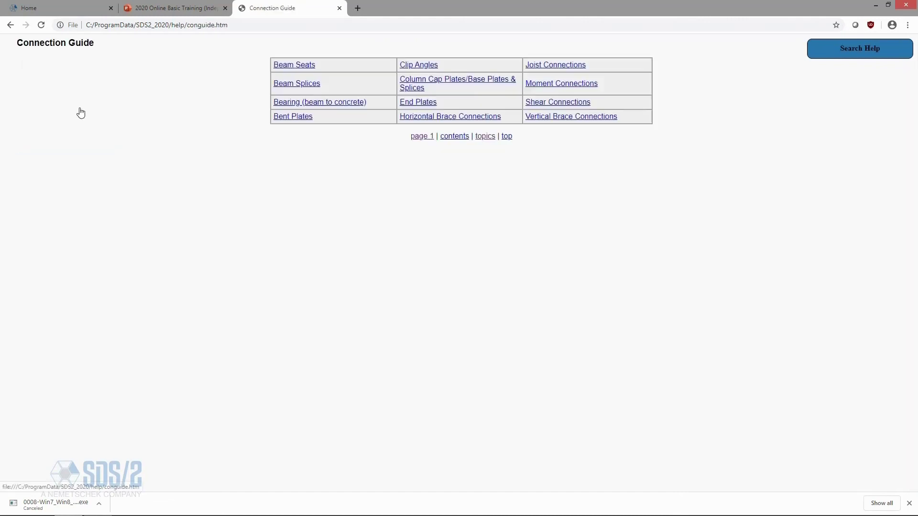
left_click(304, 87)
scroll(558, 279, "down", 6)
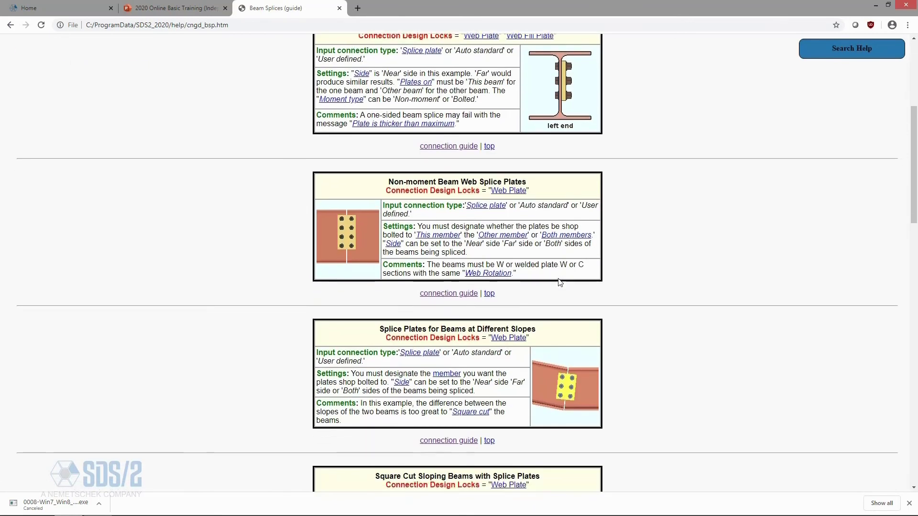
scroll(558, 282, "down", 5)
left_click(11, 24)
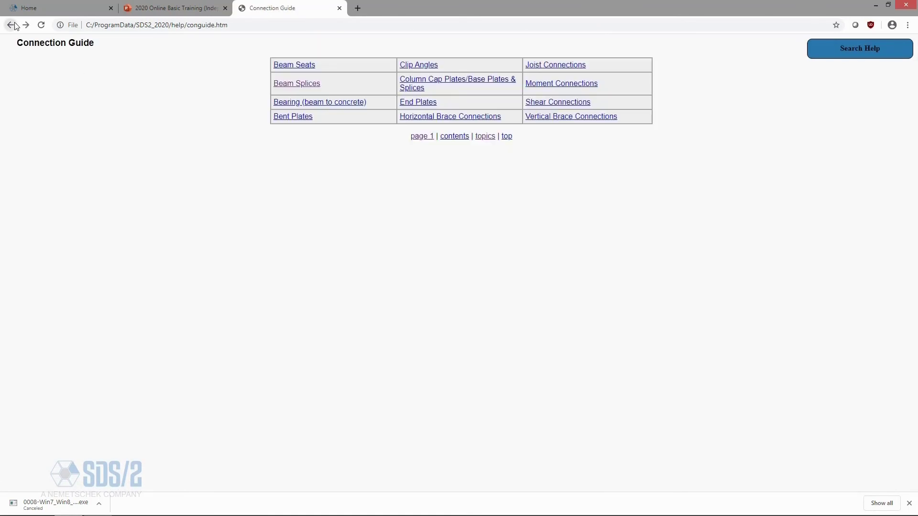
left_click(11, 25)
left_click(11, 25)
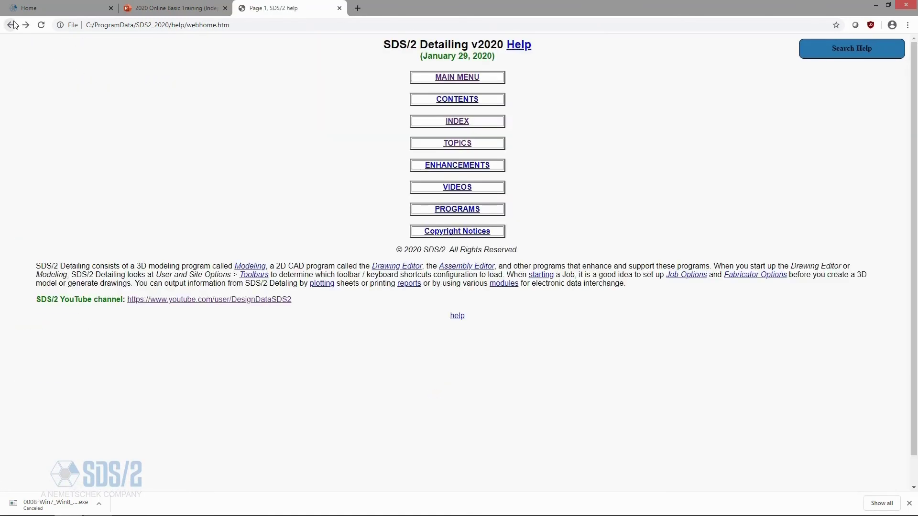
Step: Return to the SDS/2 Detailing main menu and view the program's version and contact information
mouse_move(858, 48)
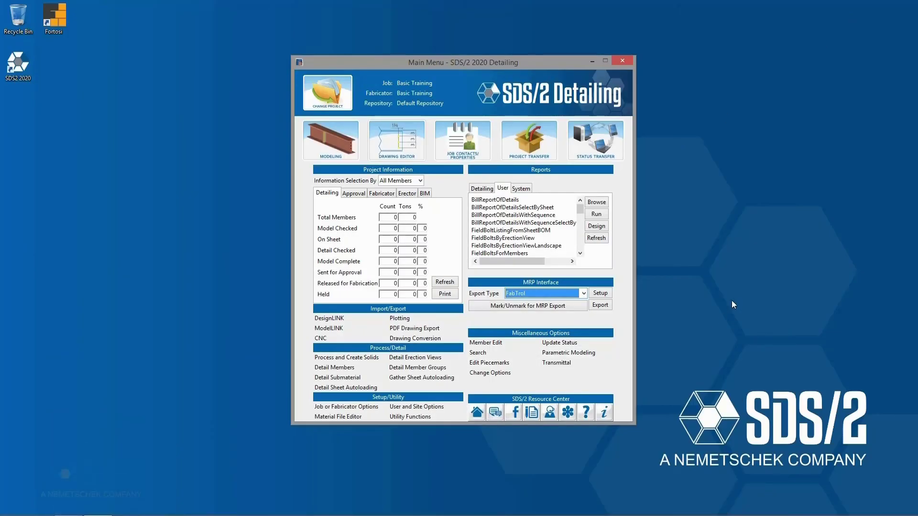
left_click(605, 414)
left_click_drag(438, 128, 436, 105)
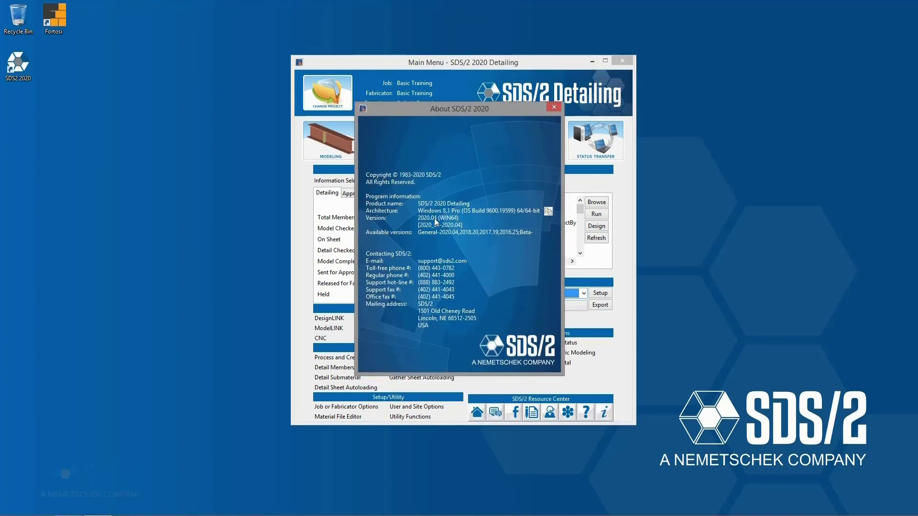